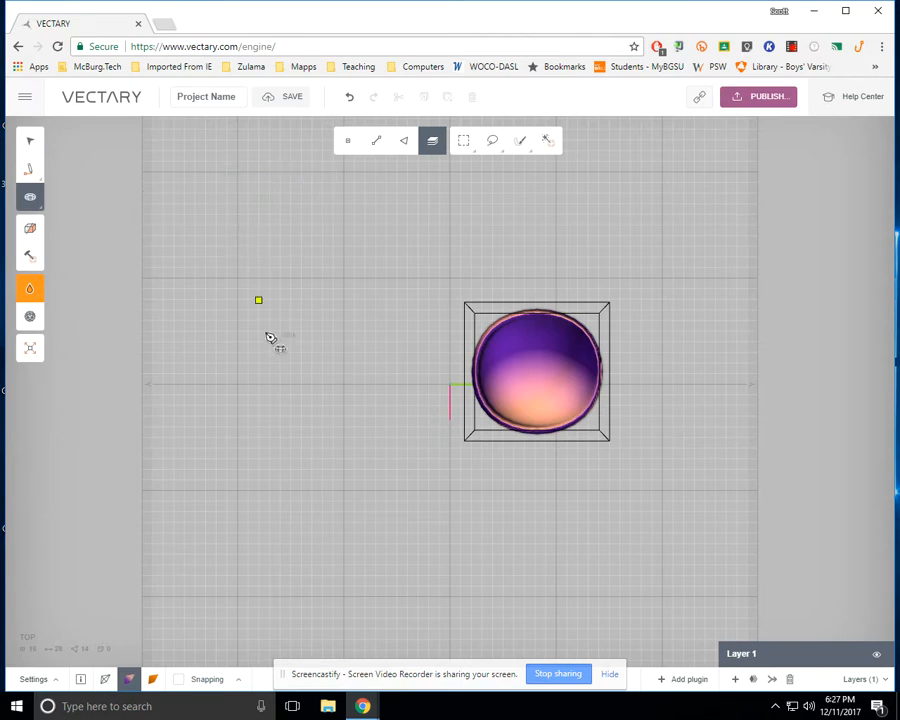
# - Draw a torus on the grid in front of the cup, with a ring radius of about 40 and tube radius of about 11
pyautogui.click(288, 366)
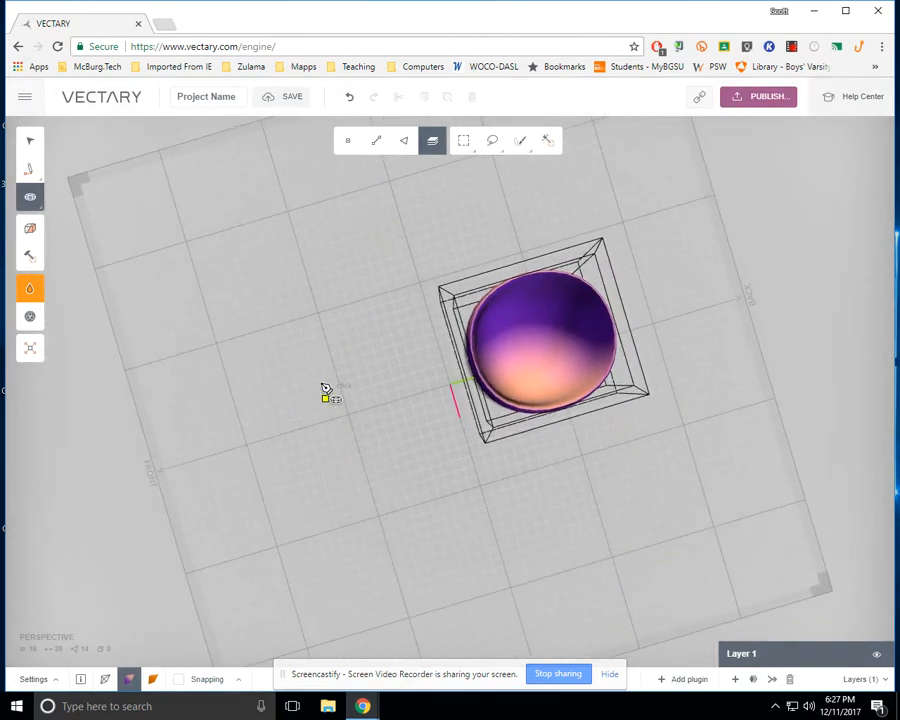
pyautogui.moveTo(236, 361); pyautogui.dragTo(523, 417, button='right')
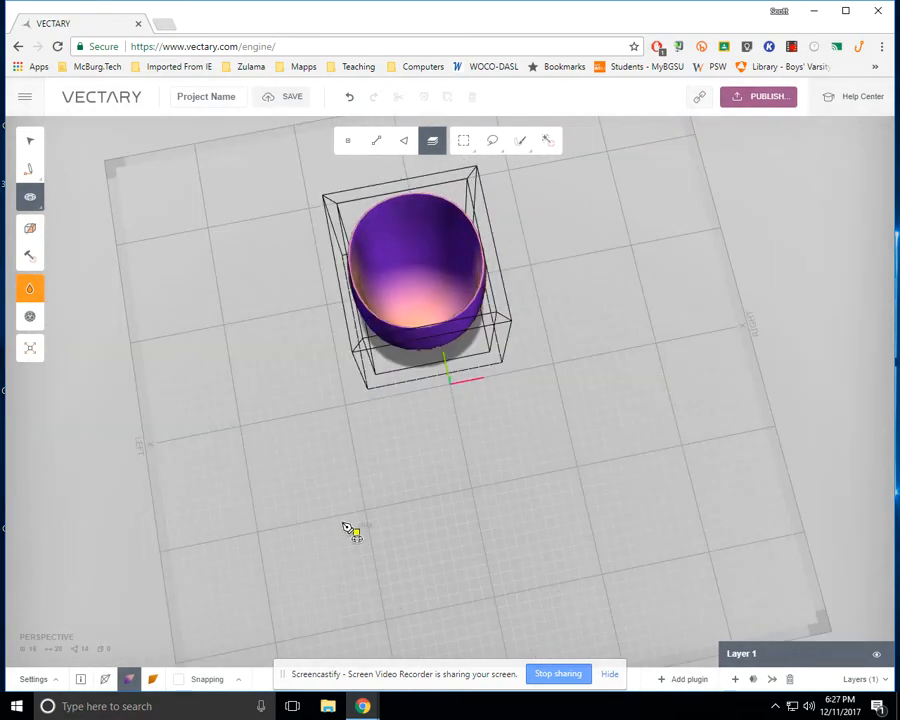
pyautogui.moveTo(360, 489); pyautogui.dragTo(405, 484, button='right')
pyautogui.moveTo(388, 442)
pyautogui.mouseDown()
pyautogui.moveTo(428, 474)
pyautogui.moveTo(424, 462)
pyautogui.moveTo(427, 476)
pyautogui.mouseUp()
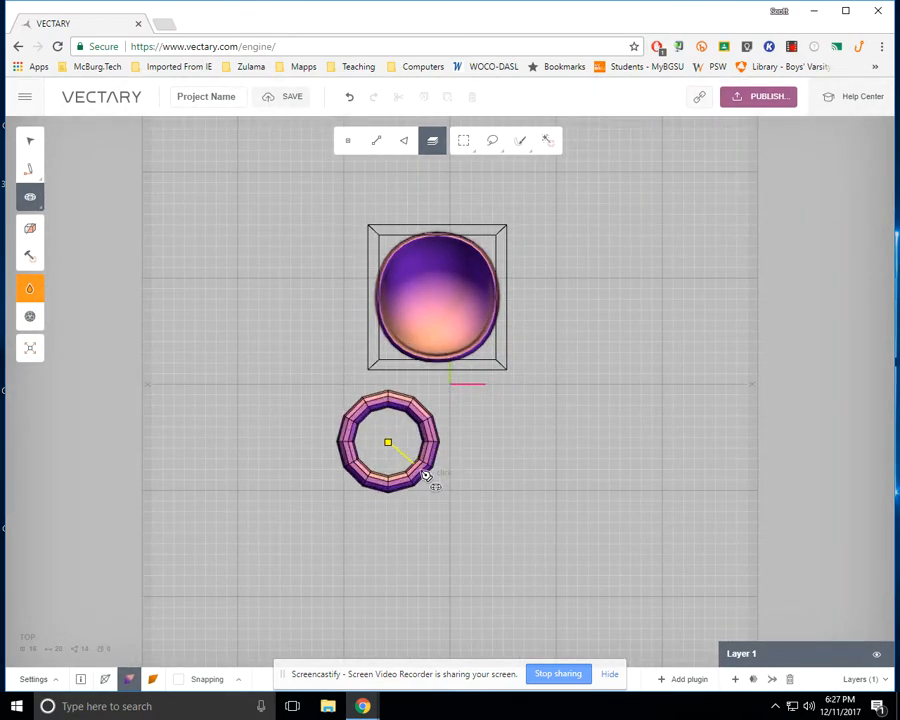
pyautogui.moveTo(426, 476); pyautogui.dragTo(427, 465)
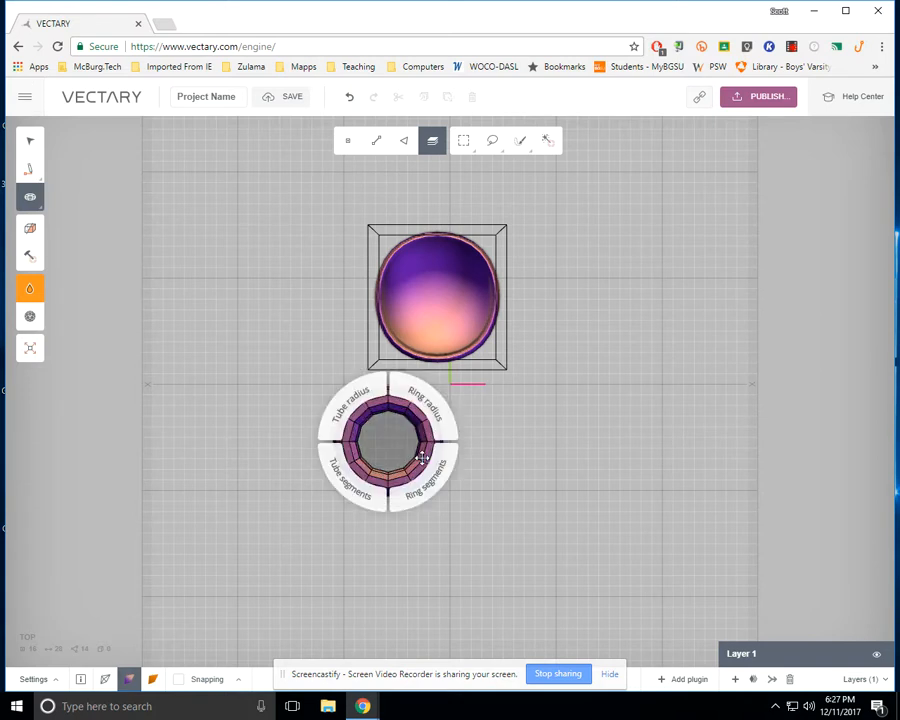
# - Set the torus's tube radius to 11 and its ring radius to 42, and finish the primitive
pyautogui.moveTo(516, 398); pyautogui.dragTo(508, 364, button='right')
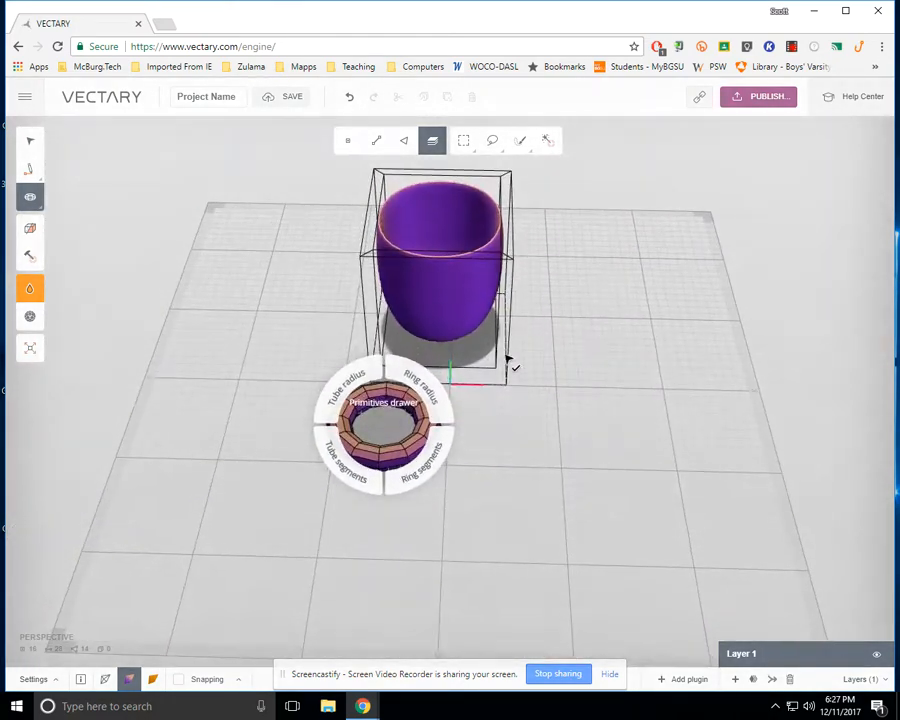
pyautogui.click(356, 381)
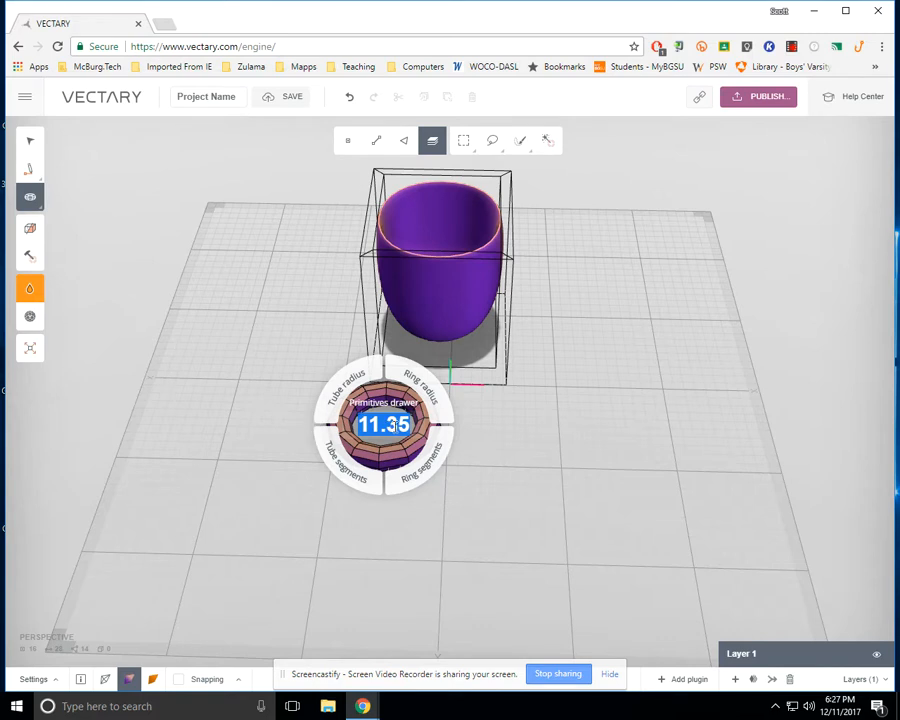
pyautogui.write('11')
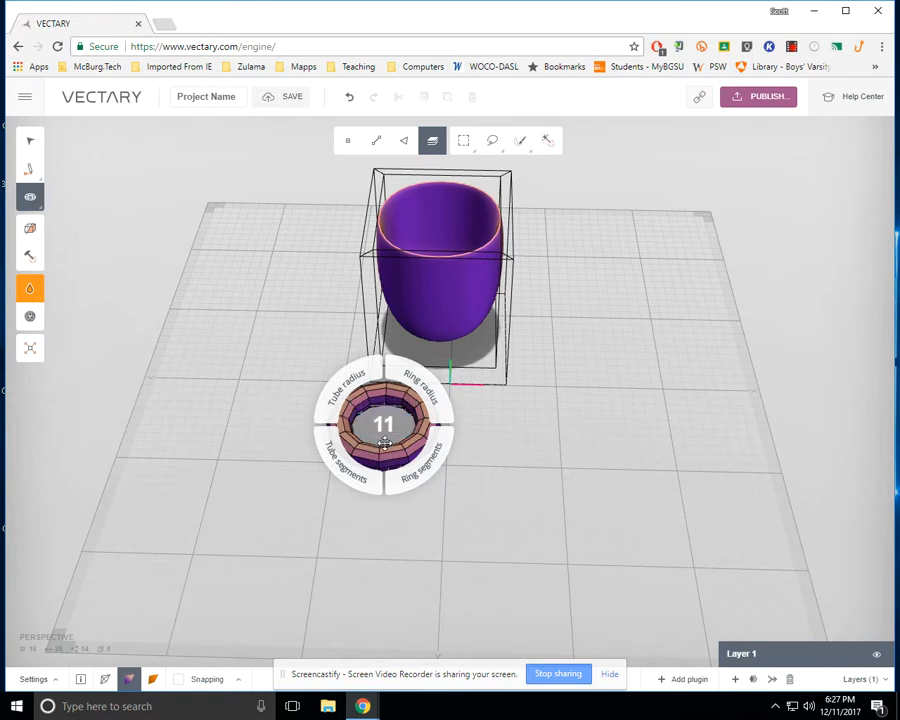
pyautogui.click(431, 397)
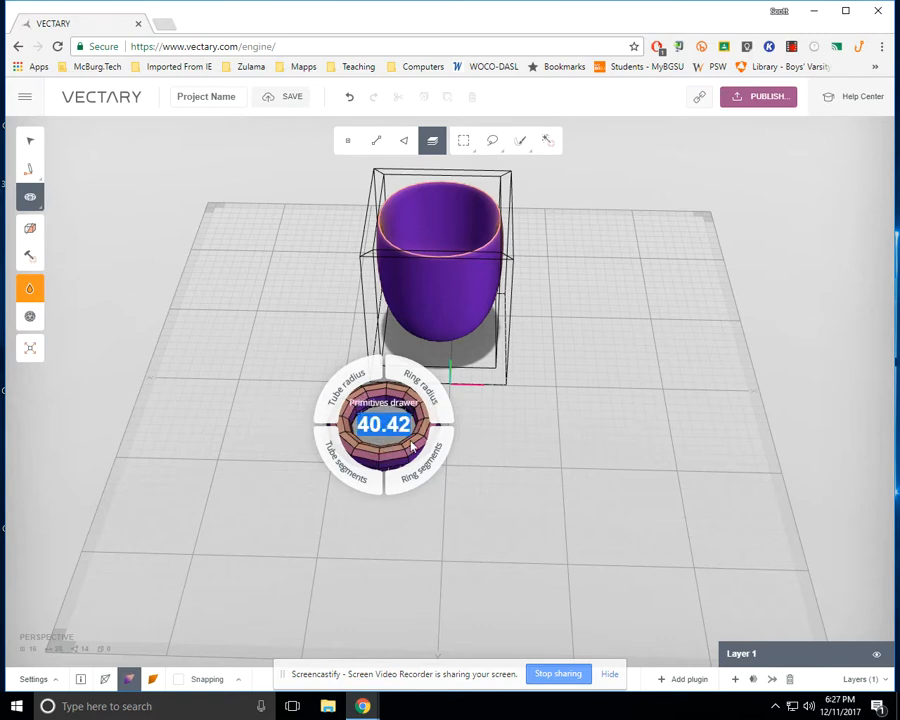
pyautogui.write('42')
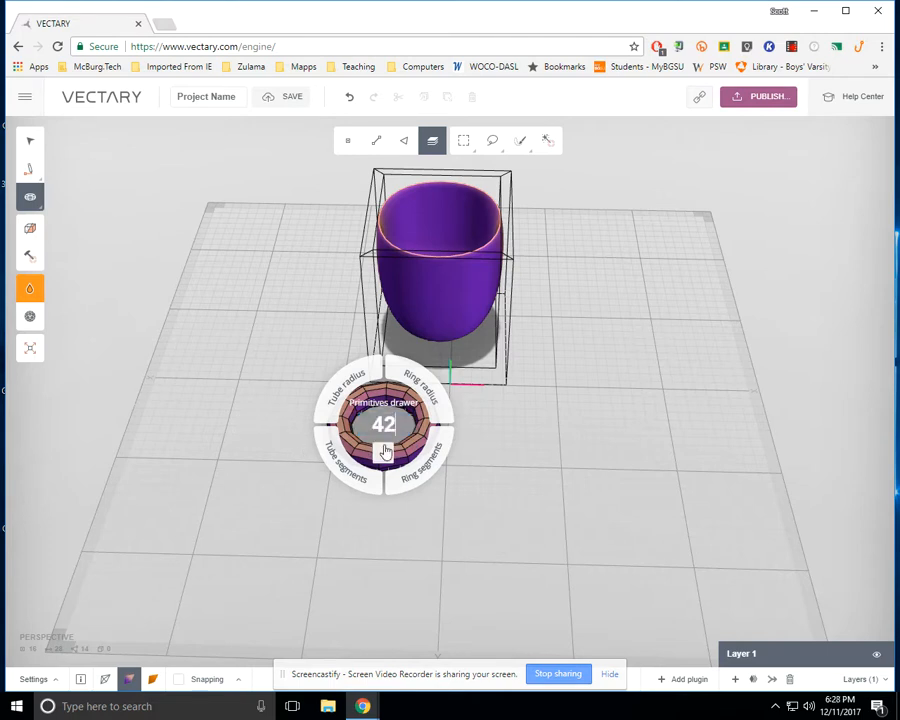
pyautogui.click(480, 444)
# - Cut the torus in half across its centre, parallel to the cup's side, with a gap of 1
pyautogui.moveTo(533, 537); pyautogui.dragTo(488, 653, button='right')
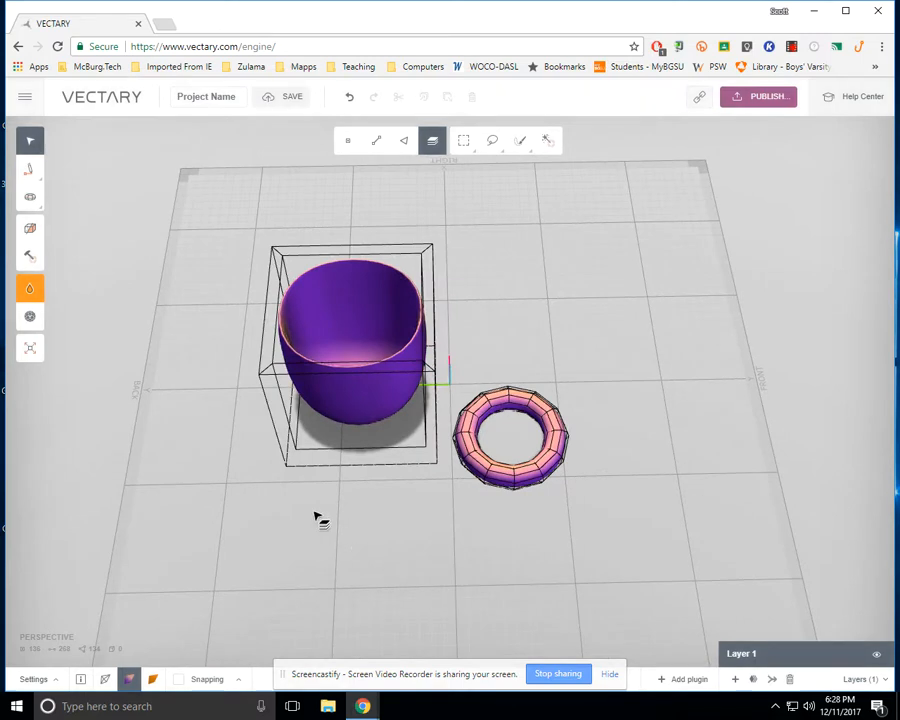
pyautogui.click(30, 230)
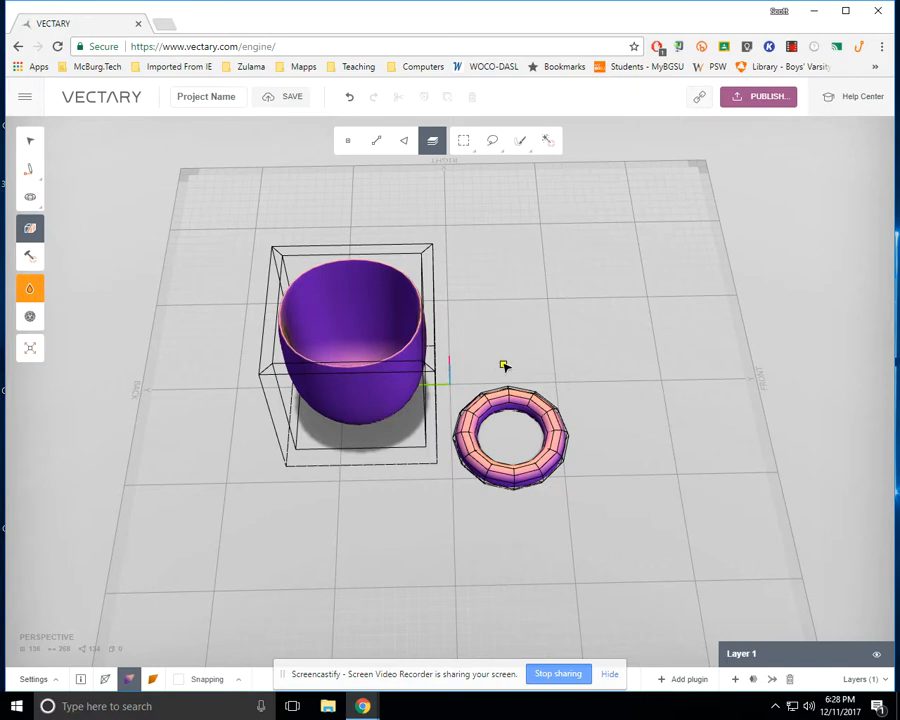
pyautogui.click(509, 420)
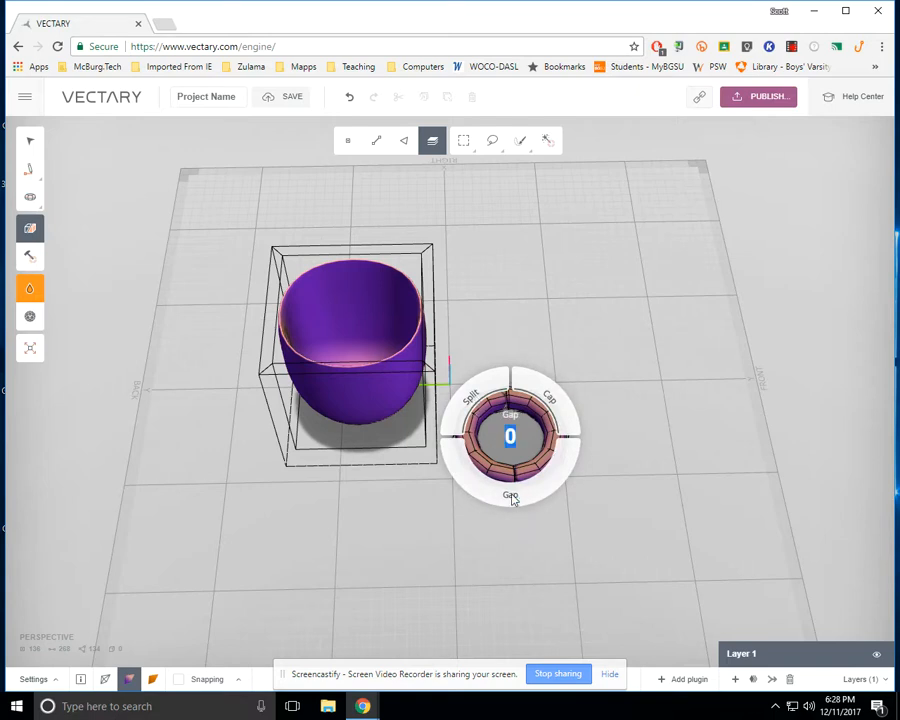
pyautogui.write('1')
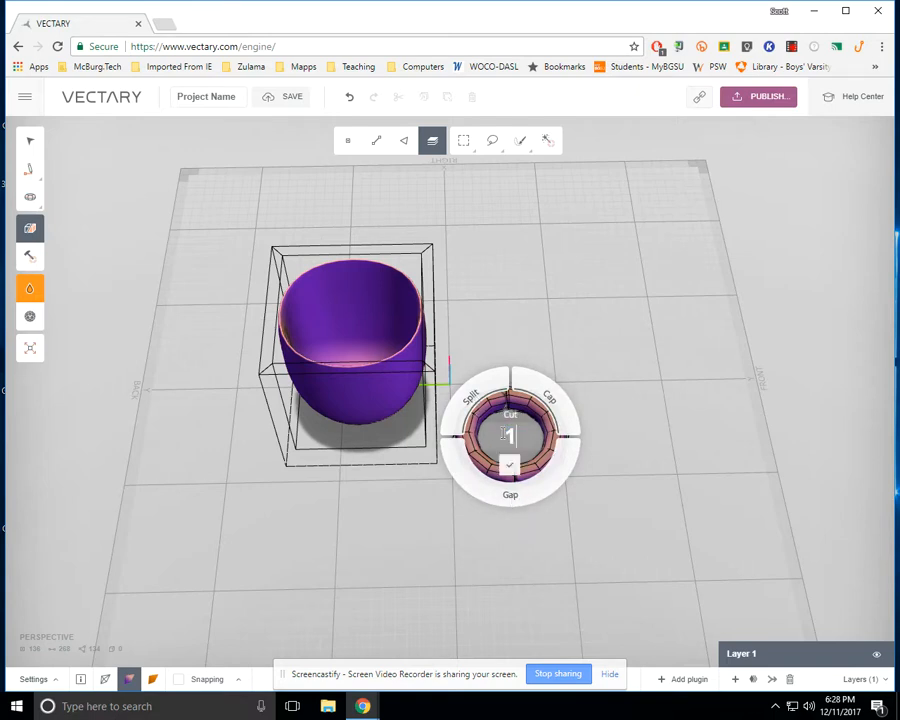
pyautogui.click(653, 429)
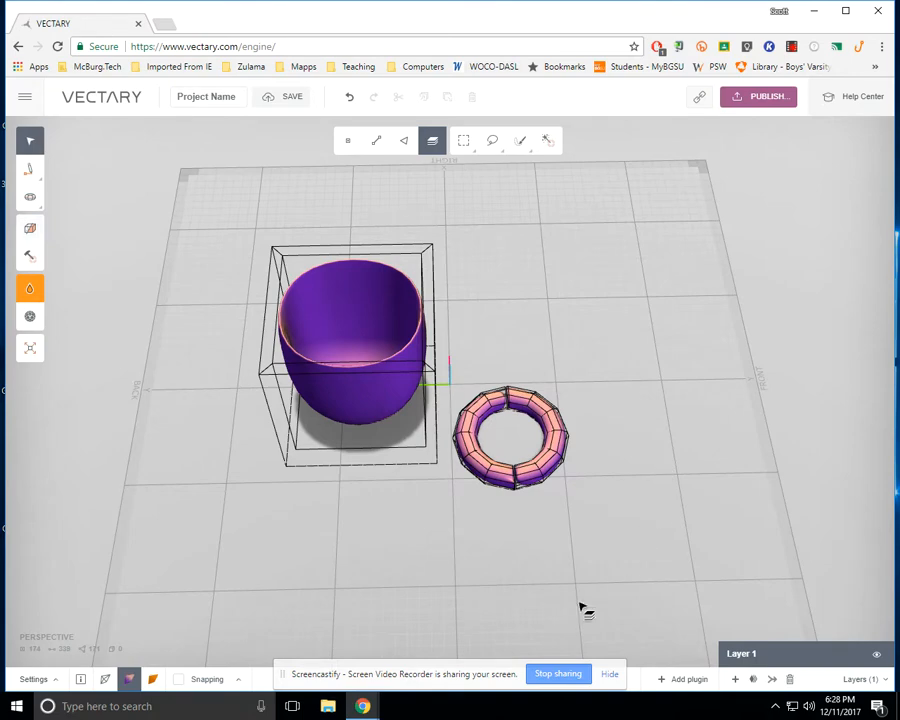
# - Select all faces of the torus half nearest the cup and delete them
pyautogui.moveTo(496, 556); pyautogui.dragTo(476, 617, button='right')
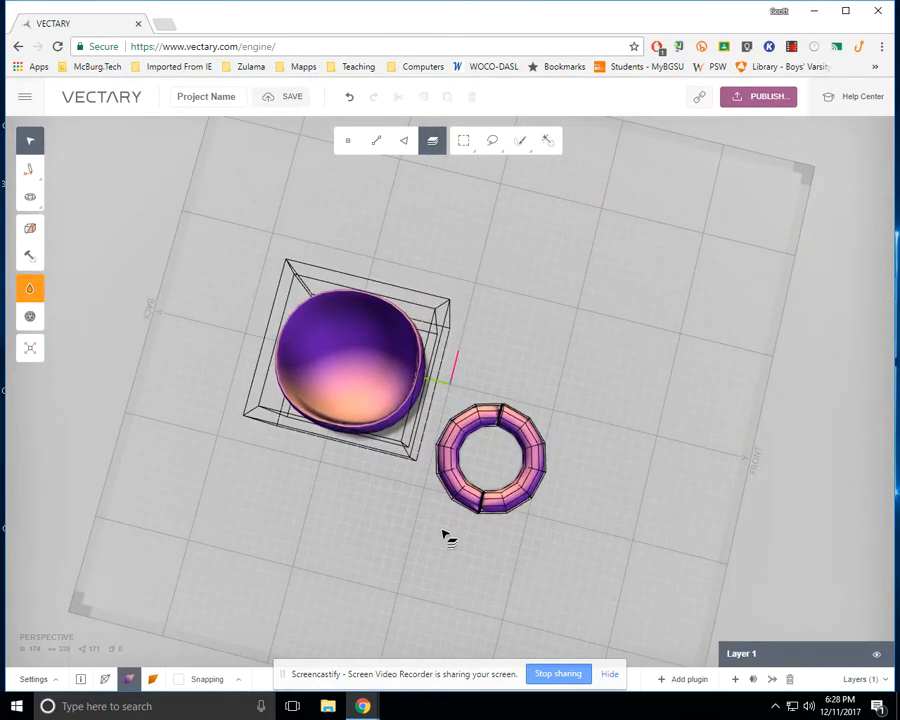
pyautogui.click(406, 142)
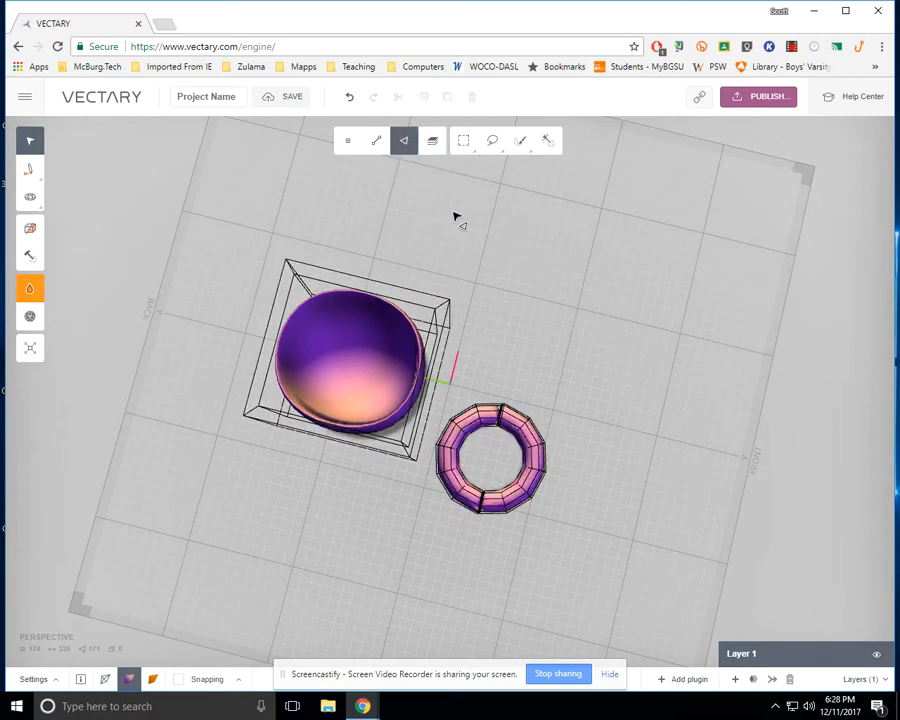
pyautogui.click(478, 417)
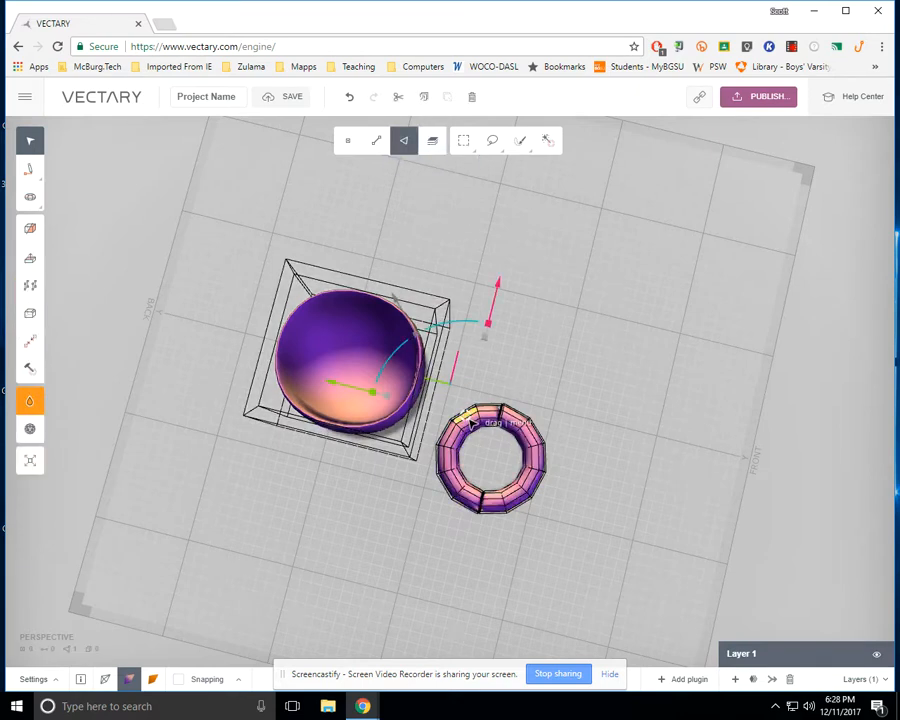
pyautogui.click(472, 420)
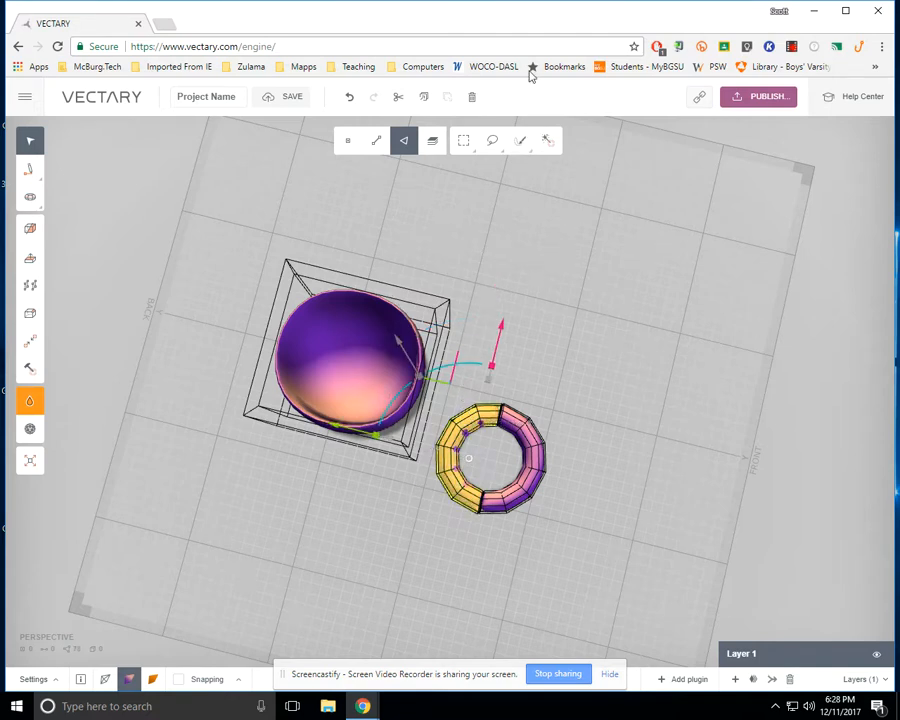
pyautogui.click(473, 97)
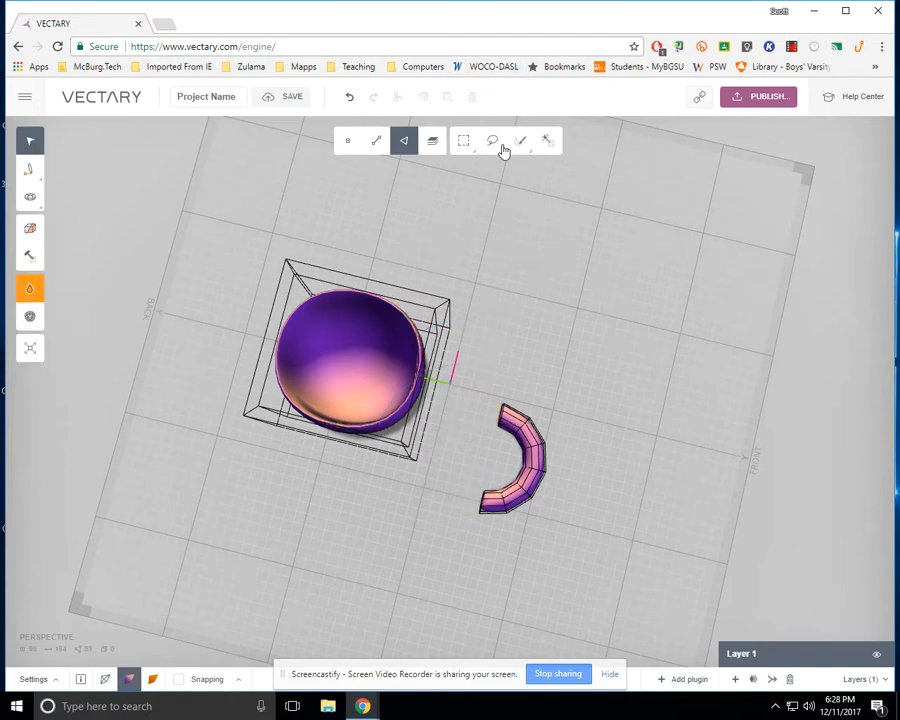
# - Select the whole remaining half ring and rotate it upright so that its open ends face the cup
pyautogui.click(528, 445)
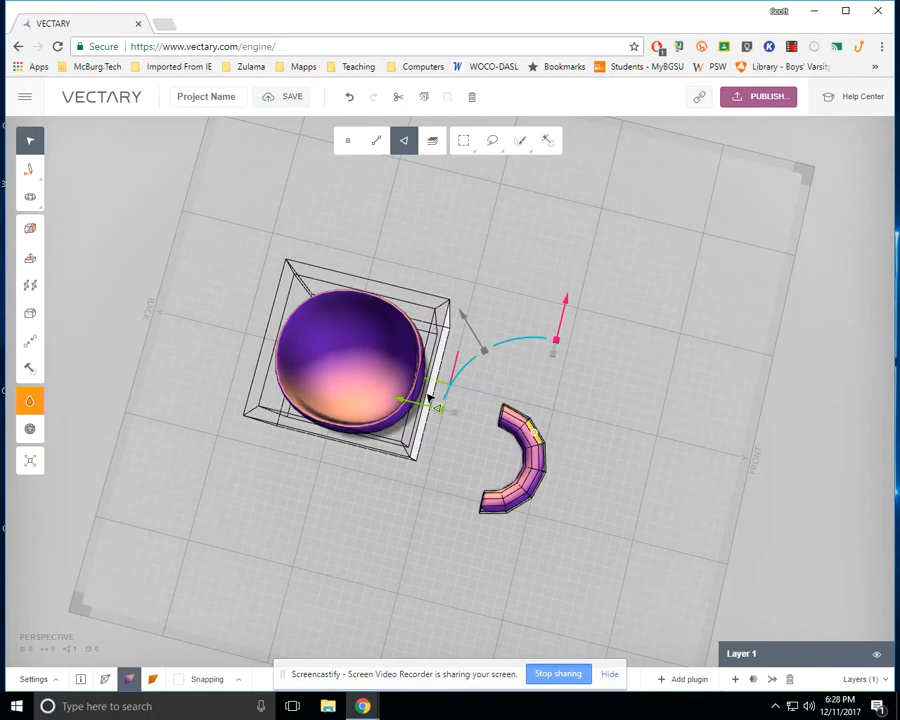
pyautogui.hotkey('ctrl', 'a')
pyautogui.moveTo(607, 412); pyautogui.dragTo(661, 233)
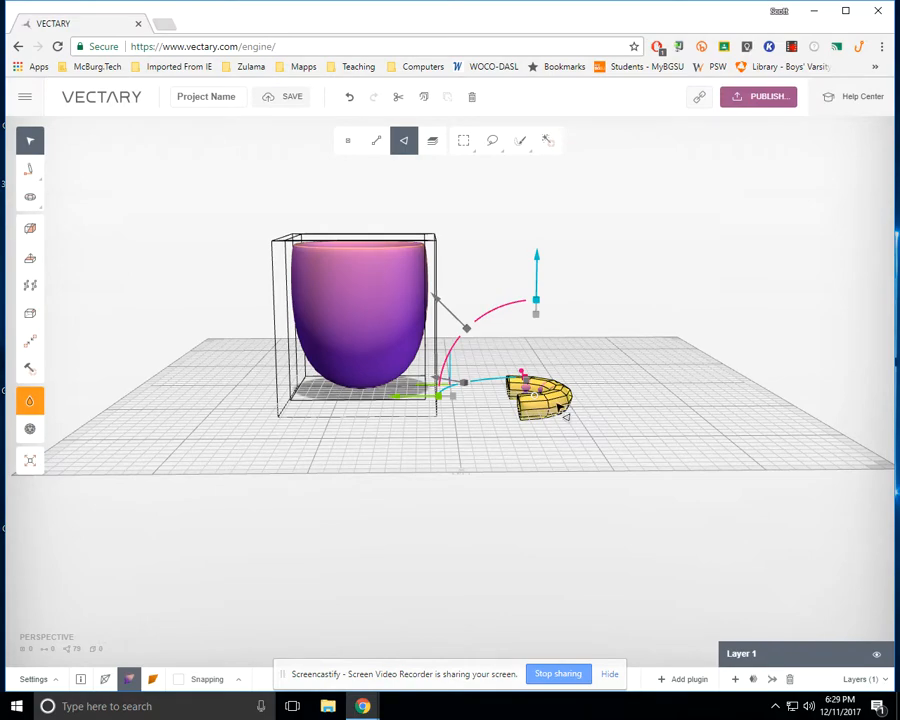
pyautogui.moveTo(659, 397); pyautogui.dragTo(388, 385)
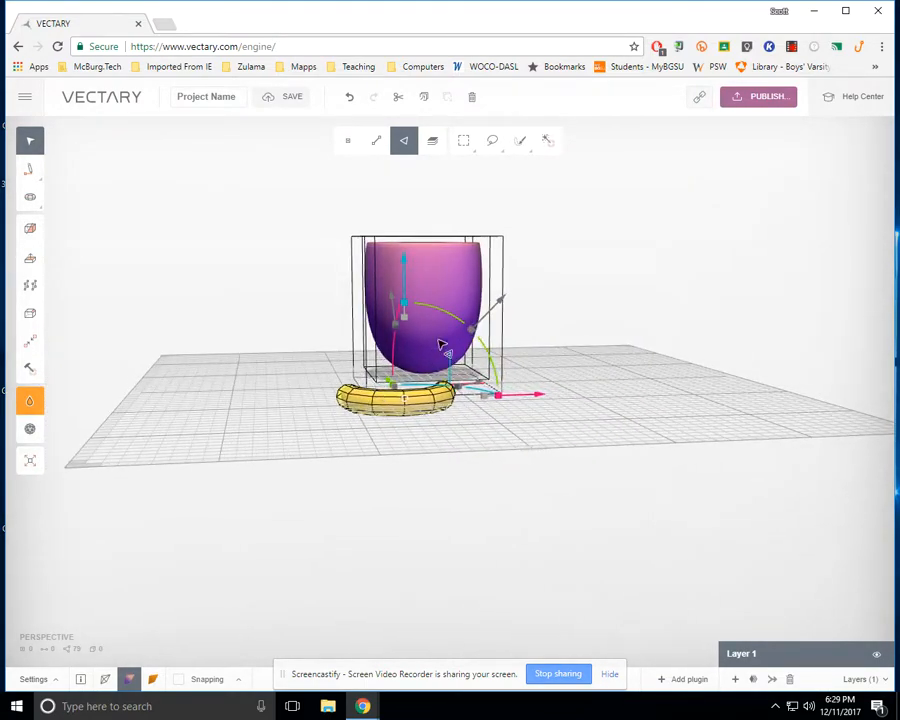
pyautogui.moveTo(437, 311); pyautogui.dragTo(462, 322)
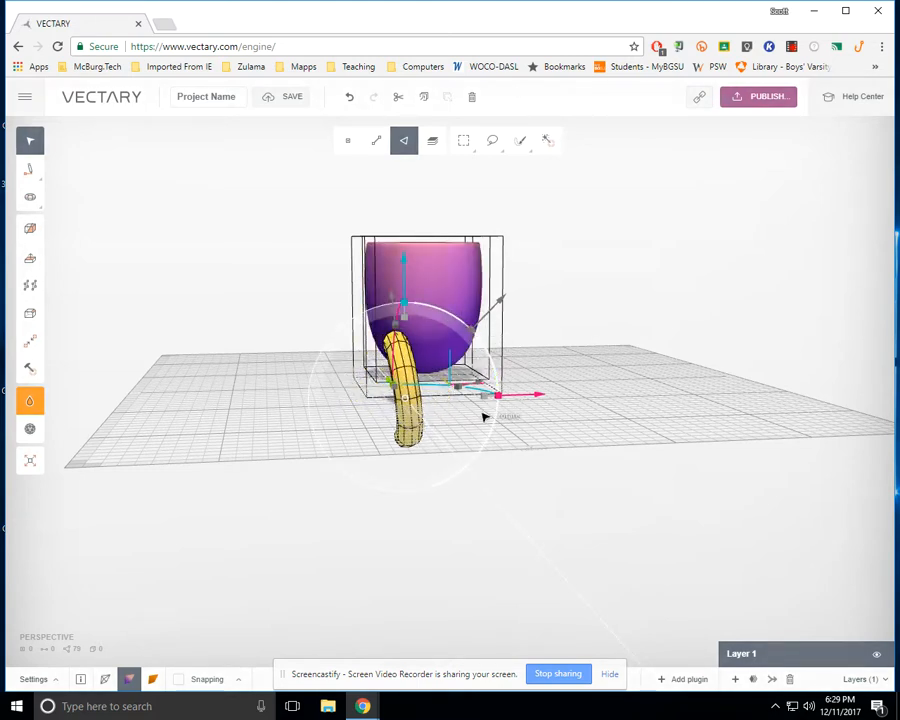
# - Shift the upright half ring sideways to line up with the cup's centre and raise it to about mid-height of the cup
pyautogui.moveTo(602, 386); pyautogui.dragTo(579, 370)
pyautogui.press('shift')
pyautogui.moveTo(514, 416); pyautogui.dragTo(560, 417)
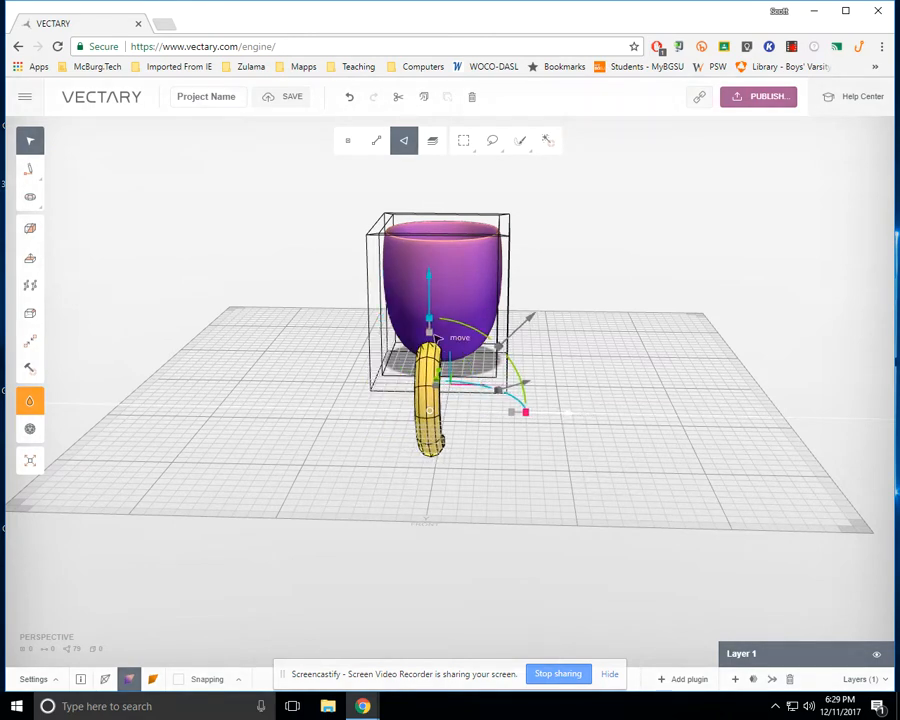
pyautogui.moveTo(433, 302); pyautogui.dragTo(440, 221)
# - Move the handle toward the cup until both ends sink into the cup wall, and check the joint from several sides
pyautogui.moveTo(687, 331); pyautogui.dragTo(378, 352)
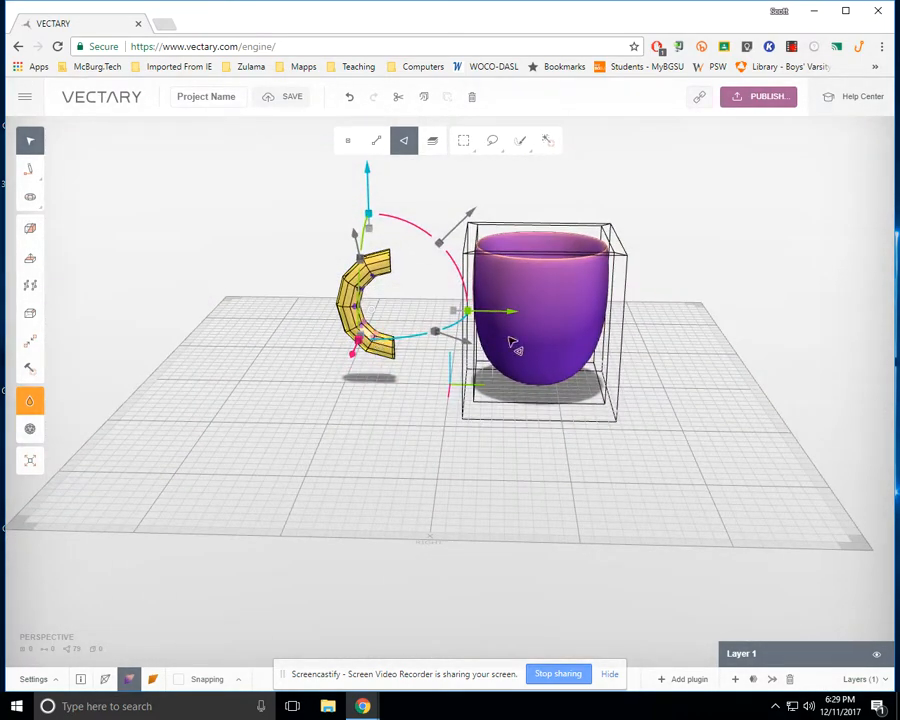
pyautogui.moveTo(515, 310); pyautogui.dragTo(587, 313)
pyautogui.moveTo(430, 389); pyautogui.dragTo(275, 416)
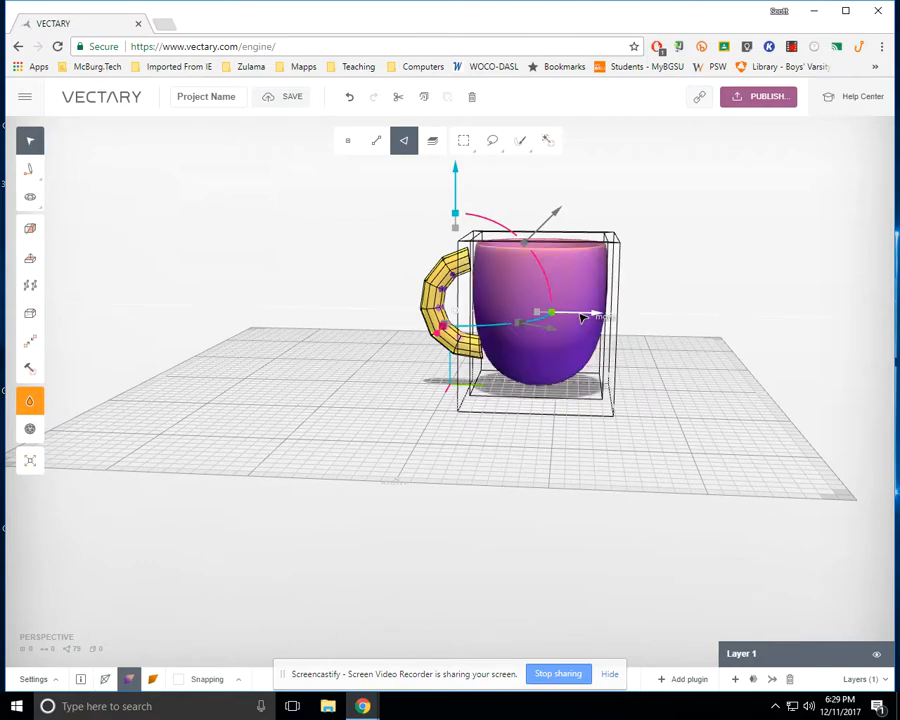
pyautogui.moveTo(584, 317); pyautogui.dragTo(592, 317)
pyautogui.moveTo(435, 339); pyautogui.dragTo(372, 380, button='middle')
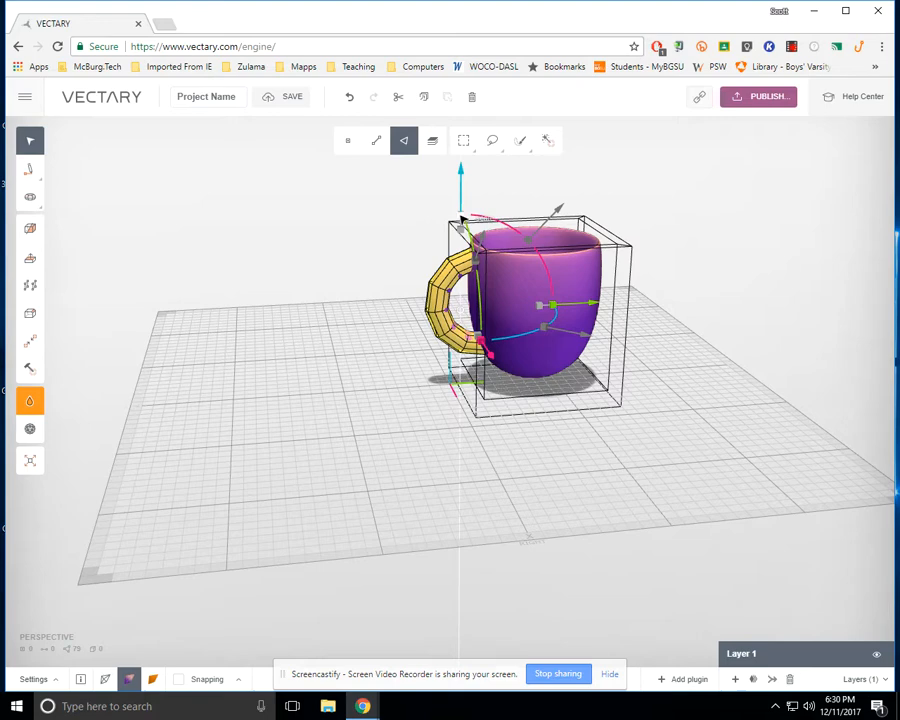
pyautogui.moveTo(358, 271); pyautogui.dragTo(339, 277, button='middle')
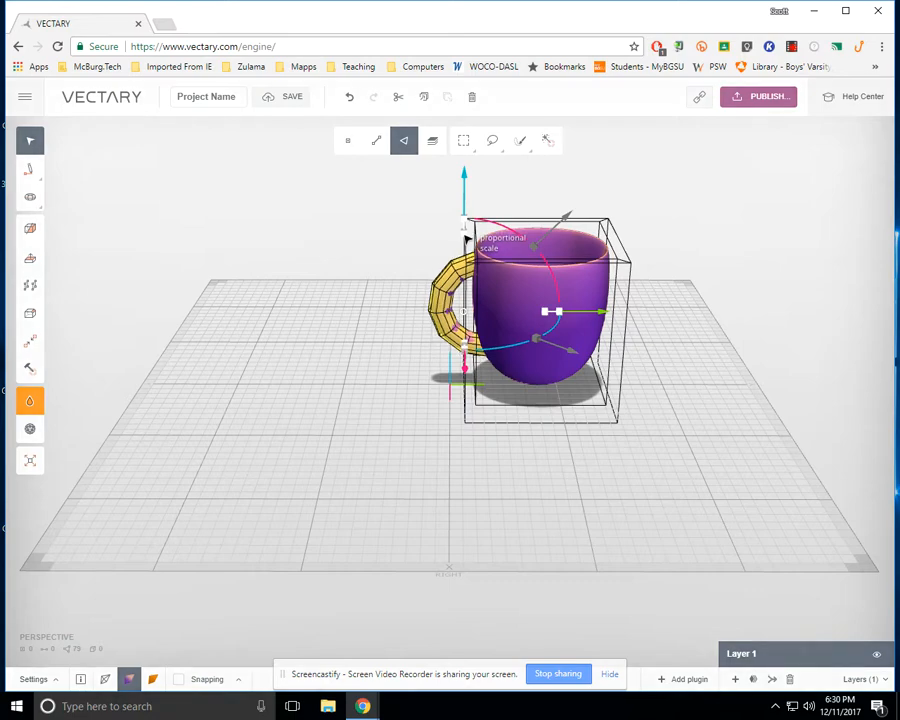
pyautogui.moveTo(364, 426); pyautogui.dragTo(257, 510)
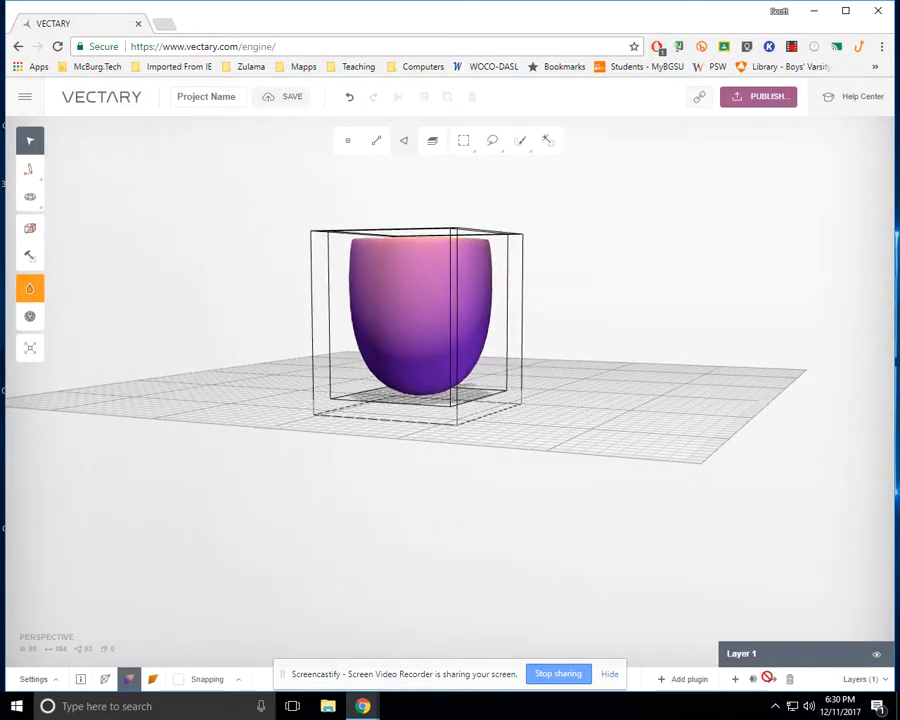
# - Change the mug's colour to brown 8A561A and view the coloured mug
pyautogui.click(30, 289)
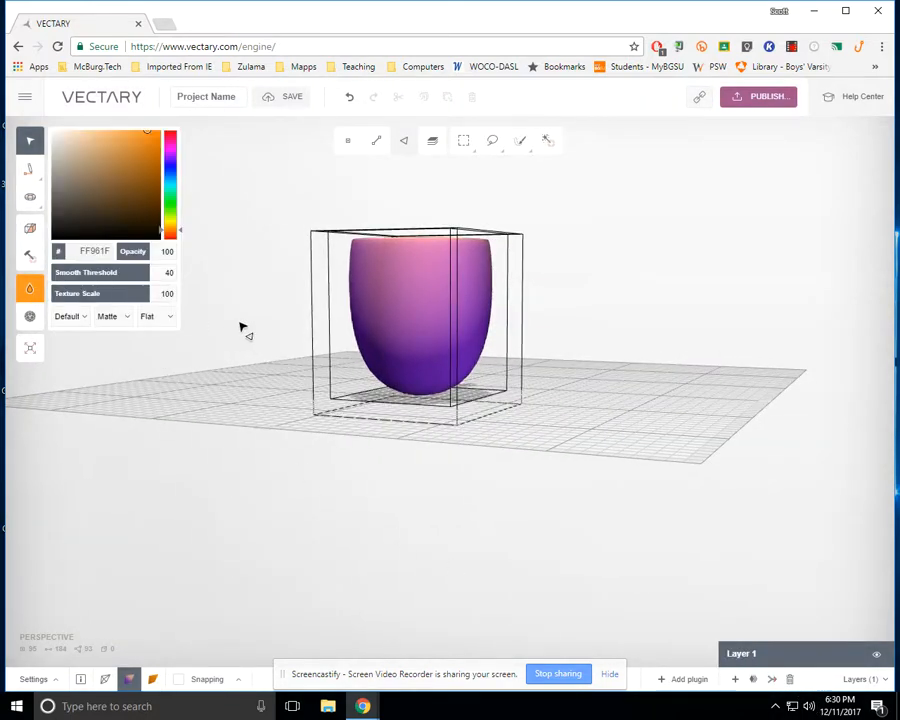
pyautogui.click(140, 180)
pyautogui.moveTo(316, 358); pyautogui.dragTo(248, 492)
# - Set the mug's material to Glass and view the result from above
pyautogui.click(28, 288)
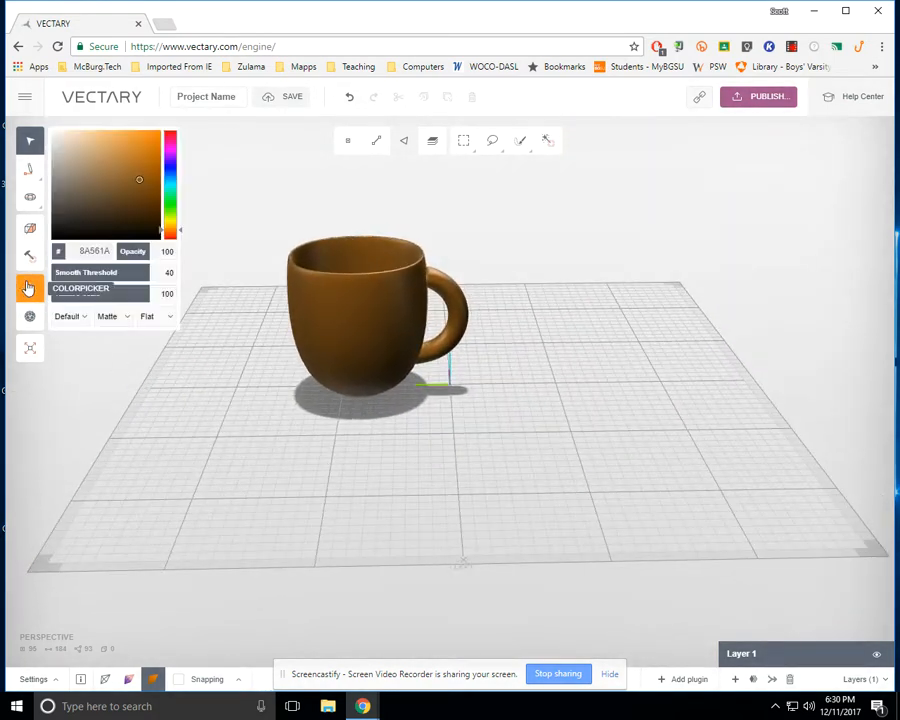
pyautogui.click(70, 317)
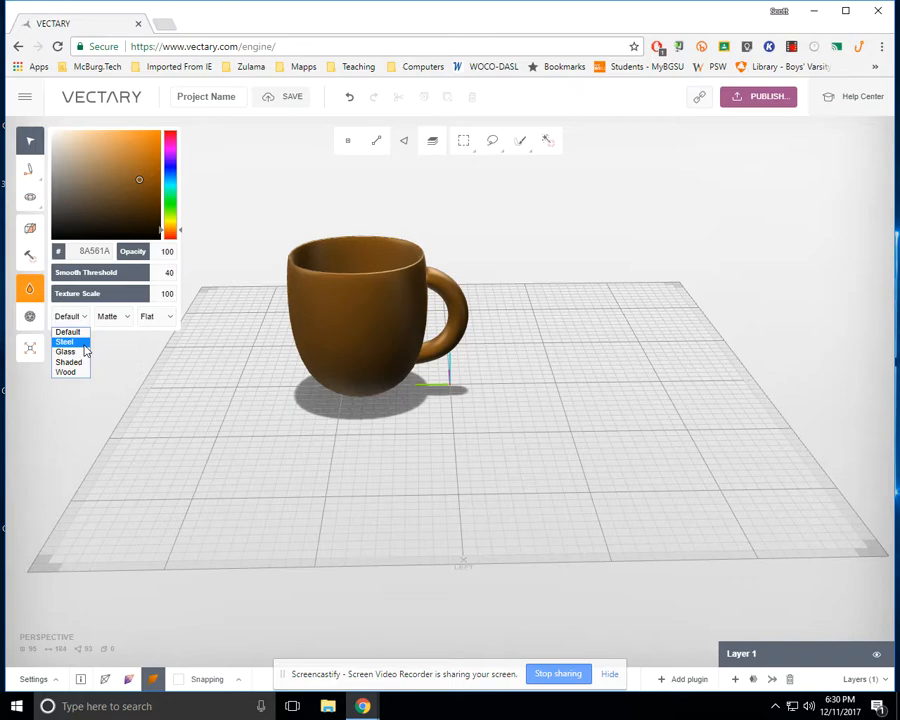
pyautogui.click(86, 352)
pyautogui.moveTo(316, 485); pyautogui.dragTo(62, 365, button='right')
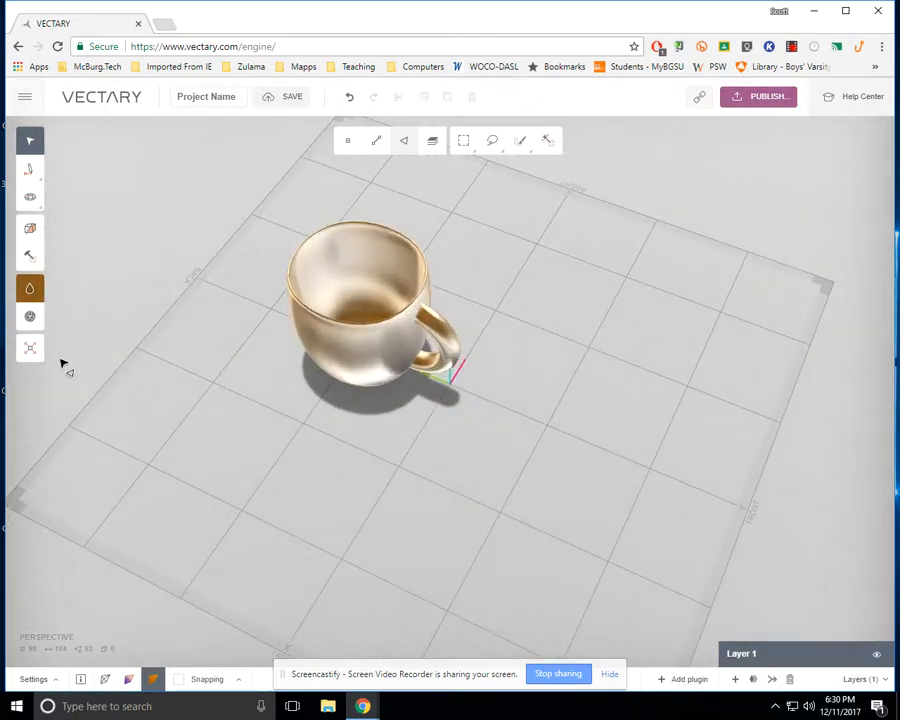
# - Apply the 3D Print surface texture to the mug and view it from the side
pyautogui.click(30, 290)
pyautogui.click(166, 318)
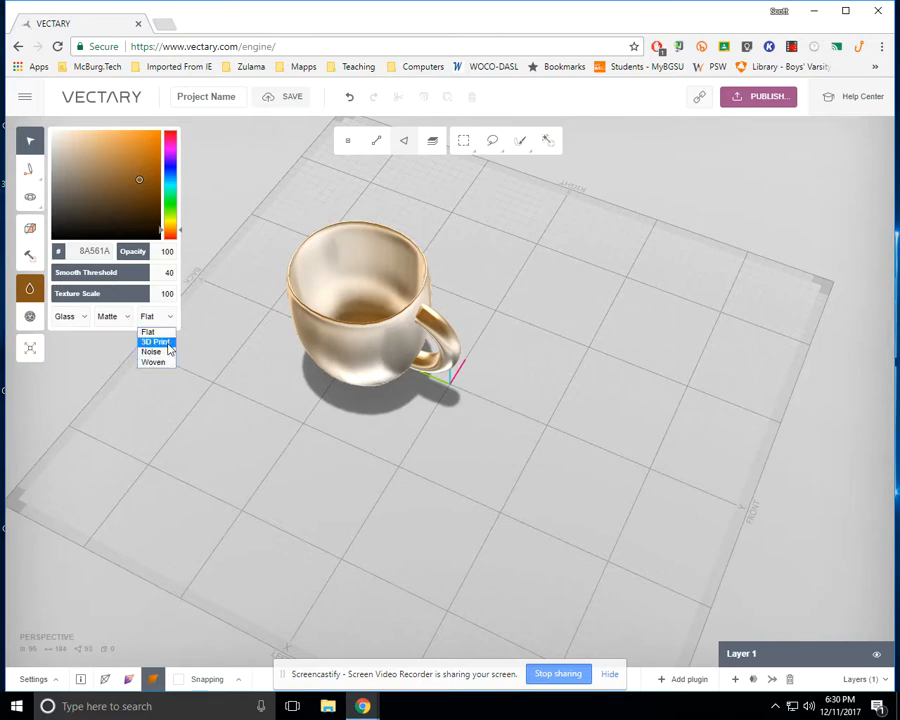
pyautogui.click(166, 342)
pyautogui.moveTo(598, 405); pyautogui.dragTo(345, 398)
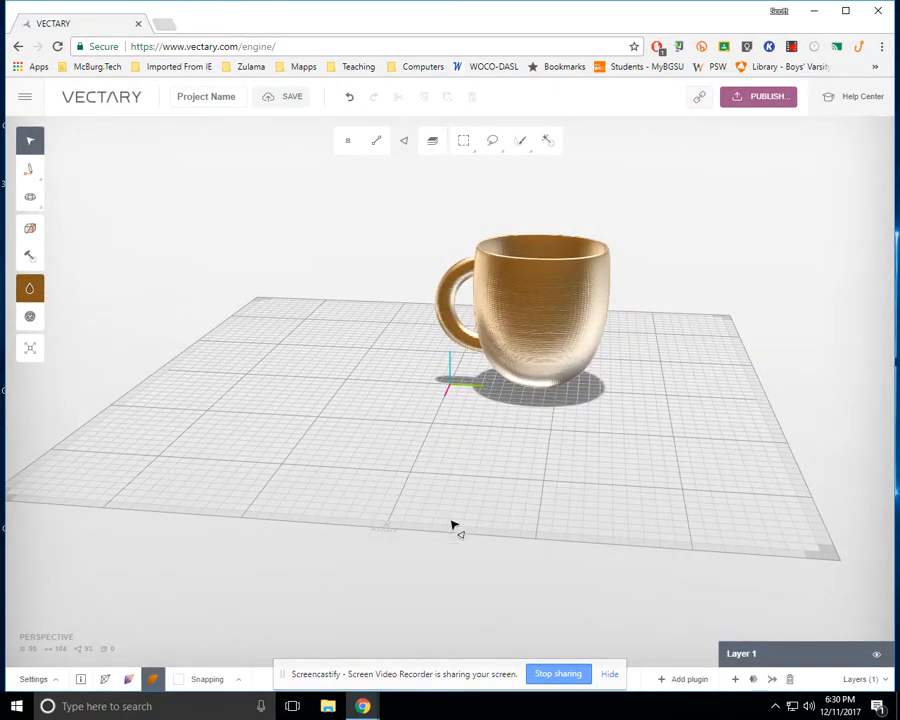